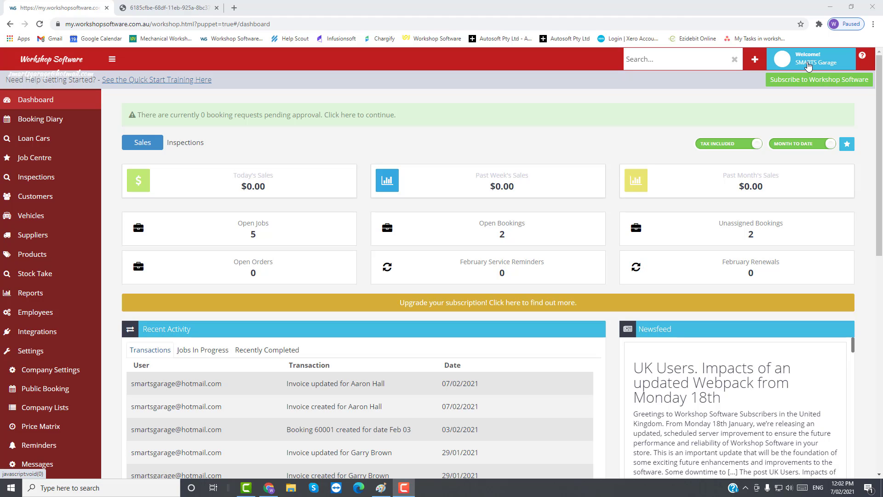
- Open the company profile from the account menu and examine the Company Name and Address 1 fields
click(808, 66)
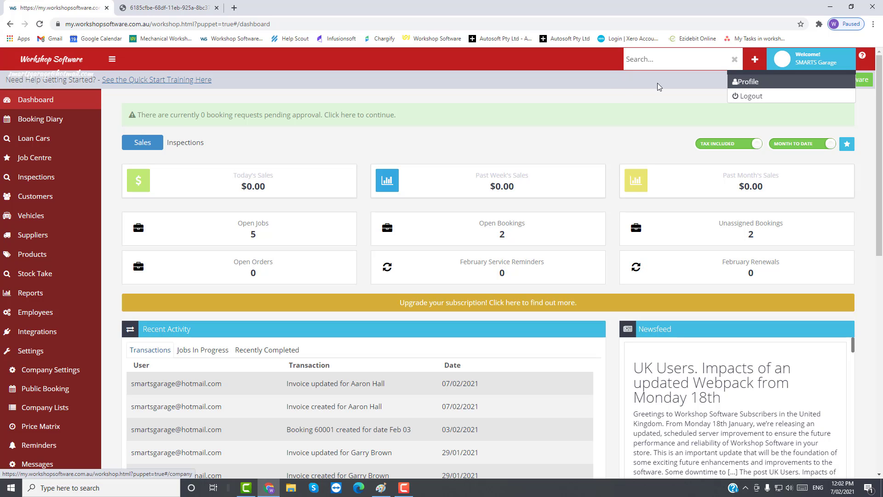
click(755, 83)
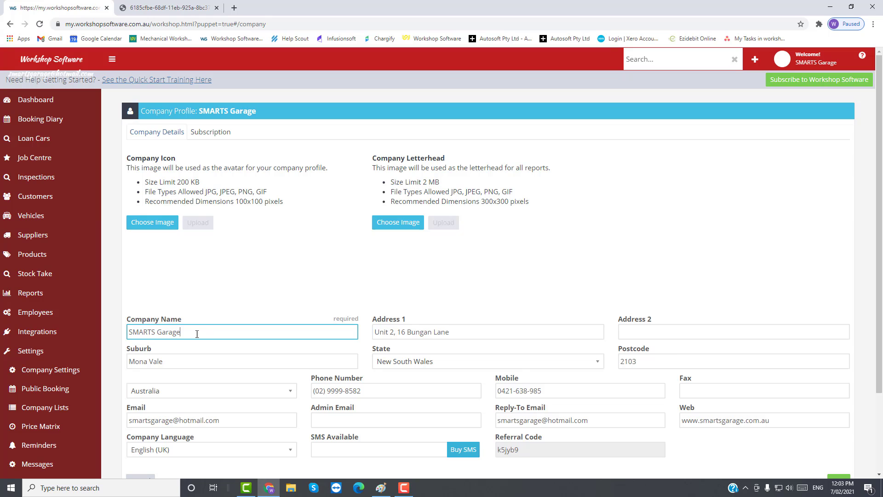
drag(197, 334, 124, 339)
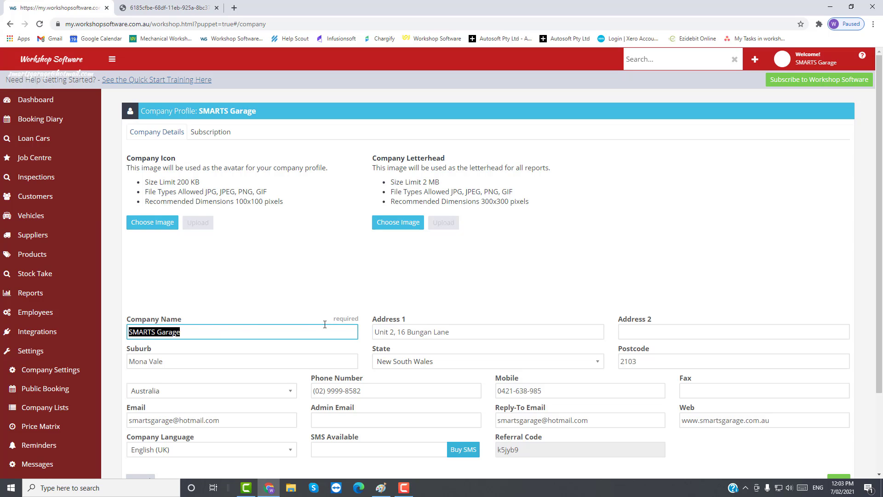
drag(374, 330, 464, 336)
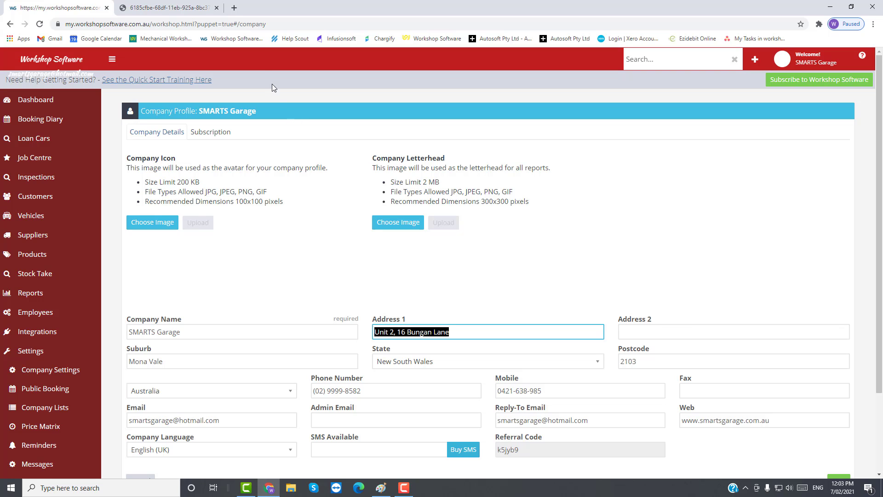
- Compare the company address lines on the invoice PDF in the other tab with the profile
click(174, 9)
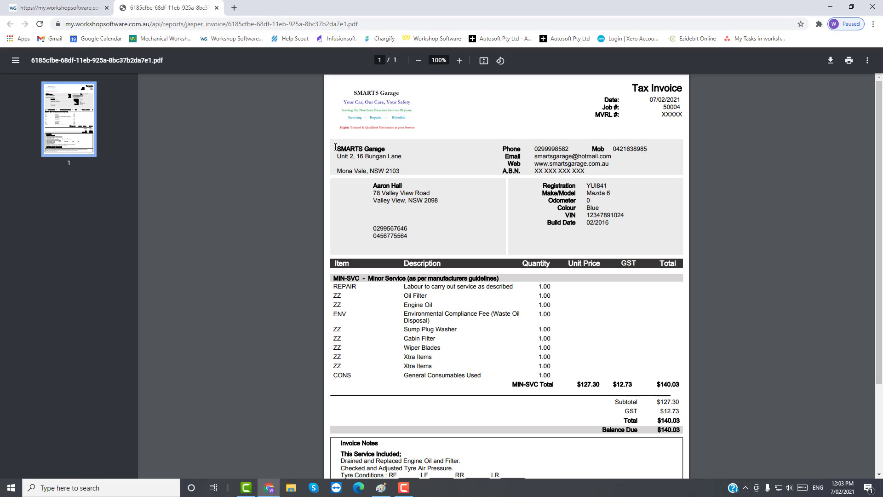
drag(341, 155, 359, 167)
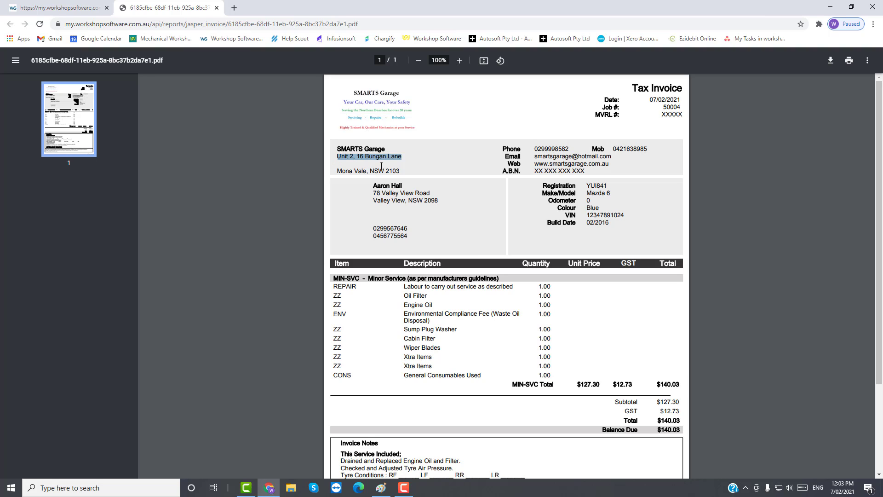
click(64, 8)
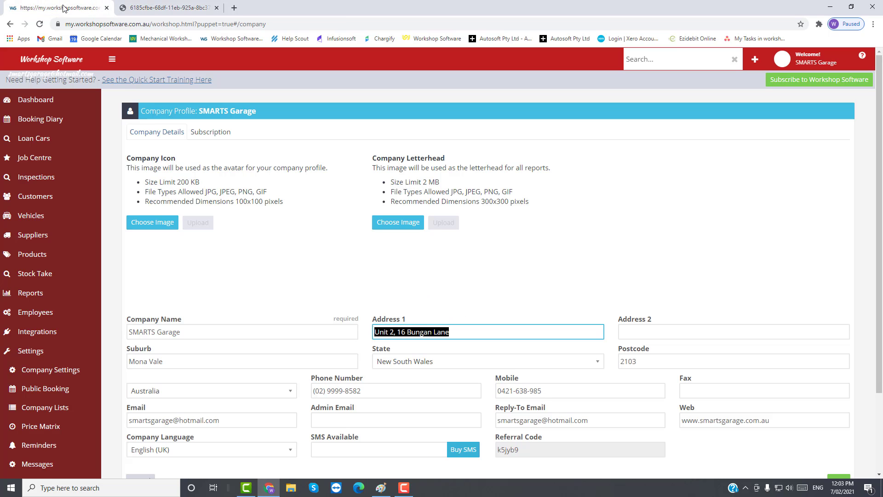
click(410, 329)
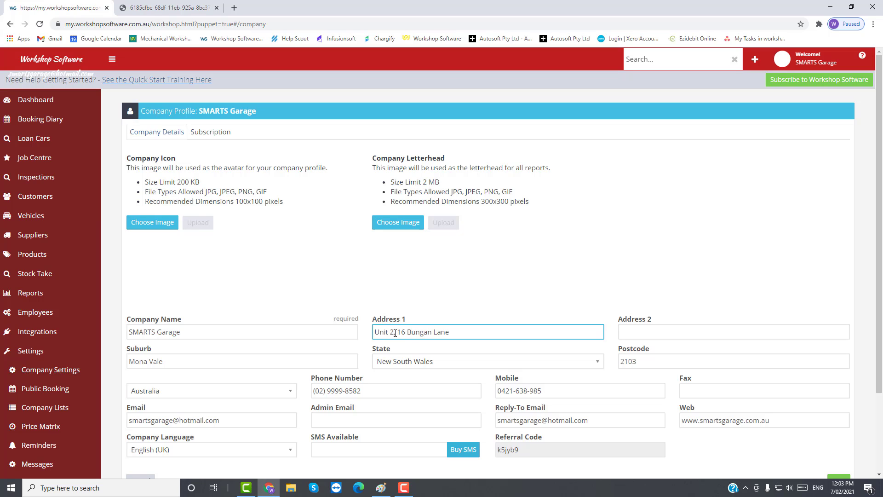
drag(394, 332, 446, 341)
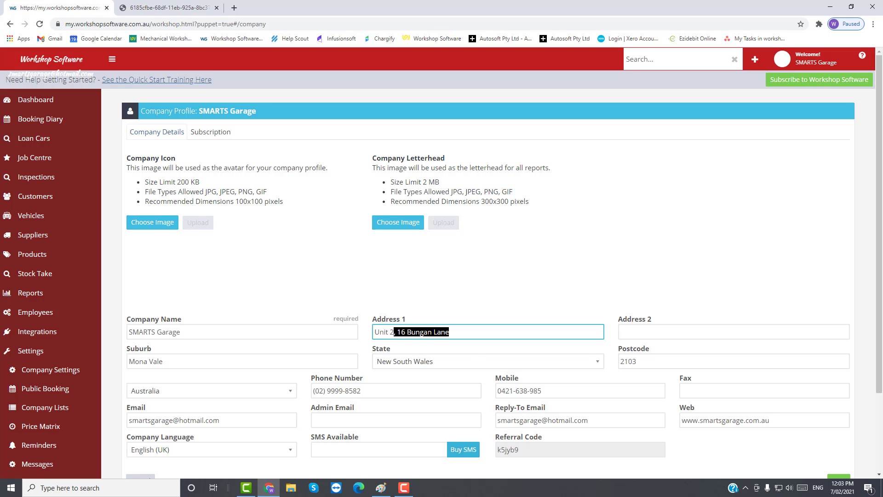
right_click(429, 332)
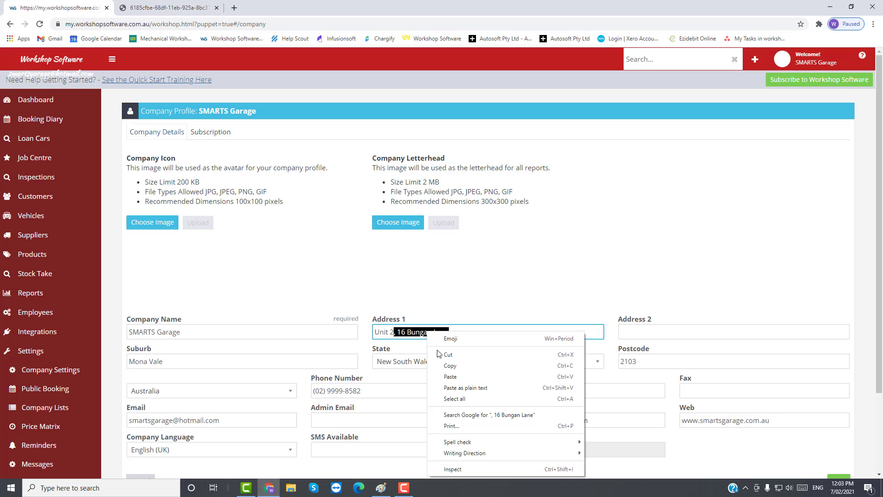
click(460, 355)
click(644, 332)
right_click(645, 332)
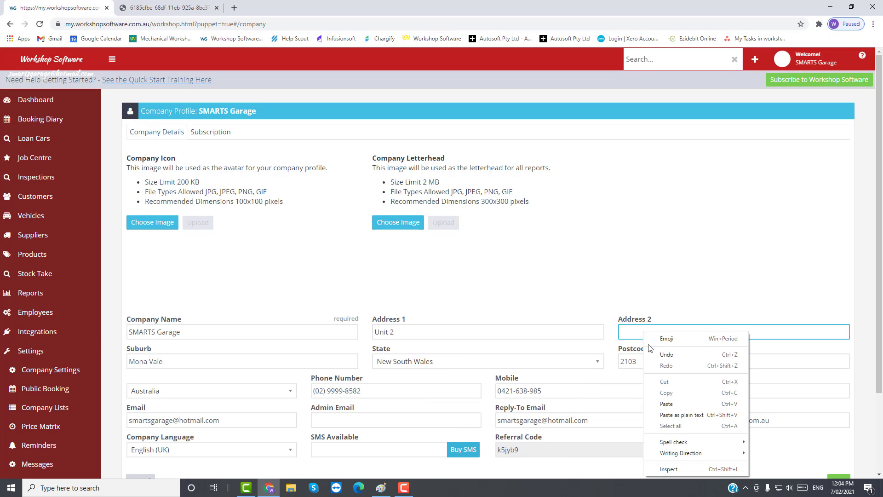
click(658, 404)
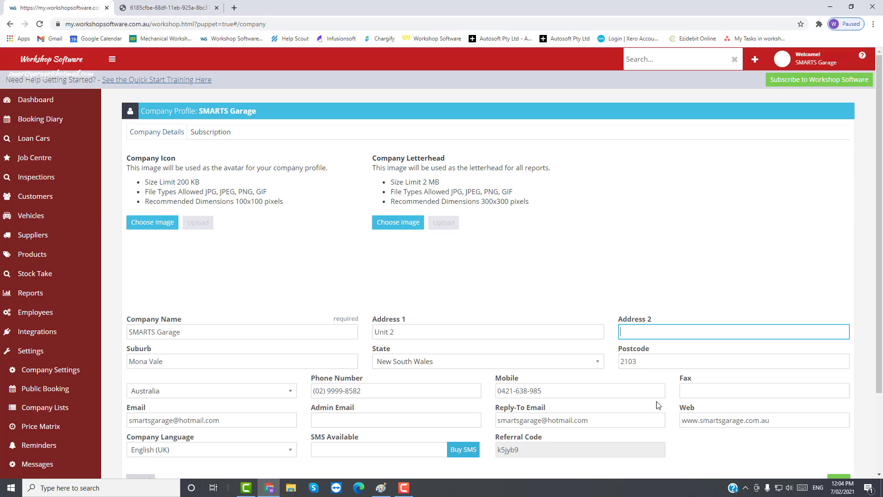
click(626, 335)
key(BackSpace)
key(BackSpace)
- Examine the number in the Phone Number field
drag(313, 390, 372, 390)
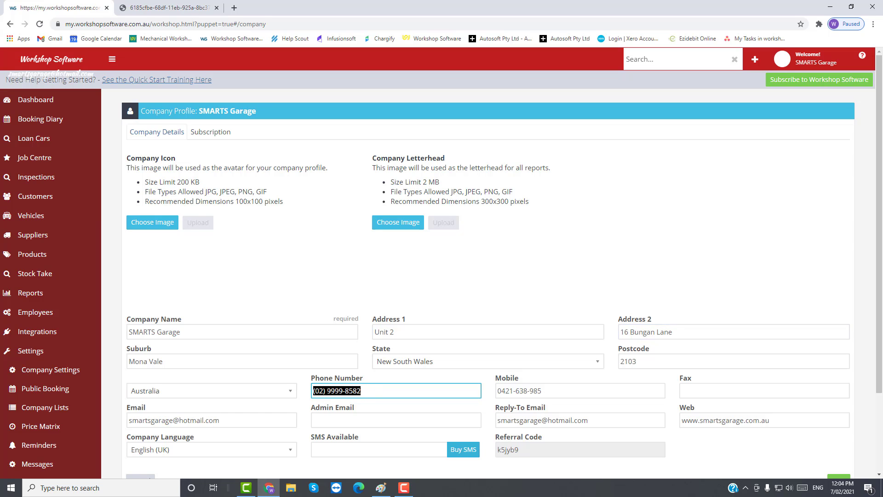
click(325, 391)
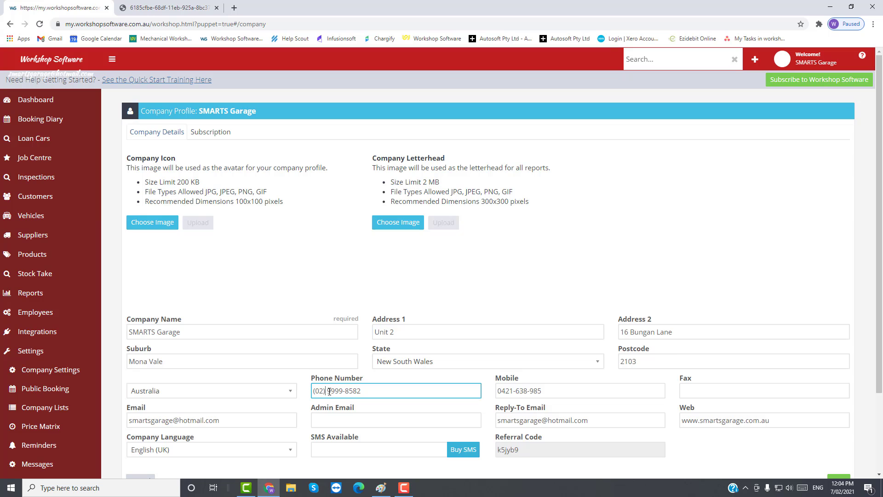
drag(328, 390, 375, 395)
- Clear the Mobile field
drag(498, 391, 545, 394)
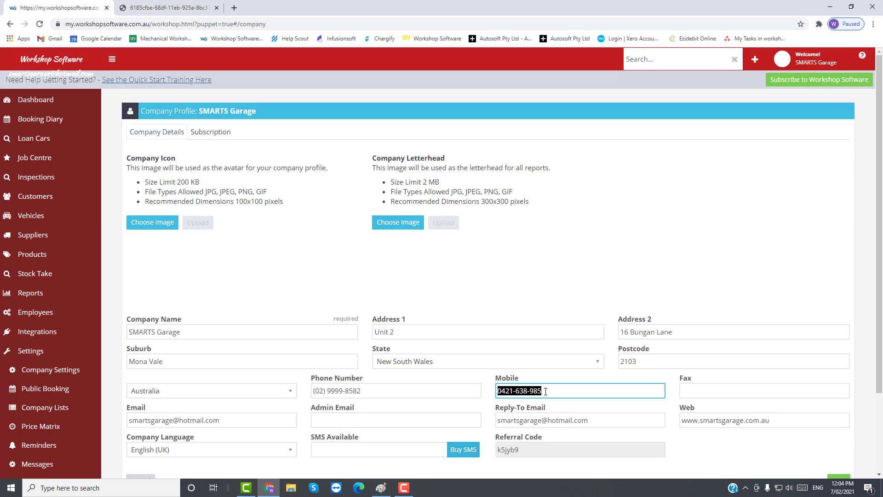
click(546, 391)
drag(543, 391, 490, 398)
key(BackSpace)
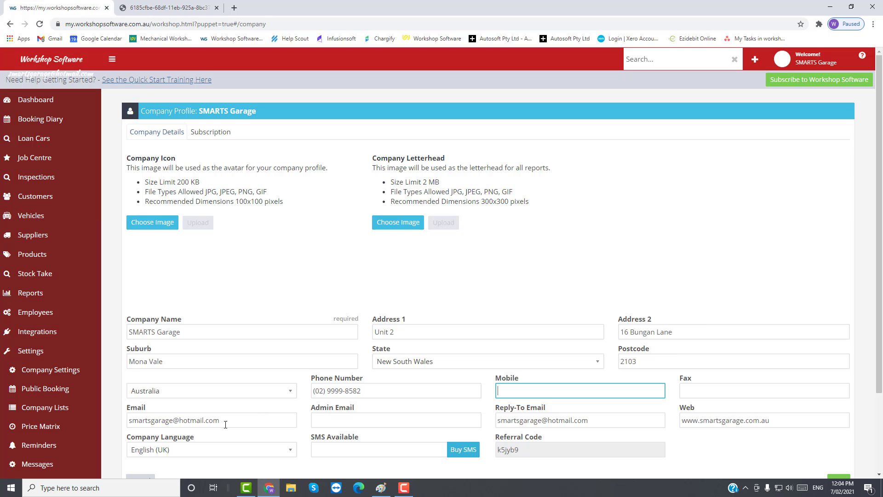
- Examine the Email, Reply-To Email, Web and SMS Available fields
drag(229, 421, 131, 423)
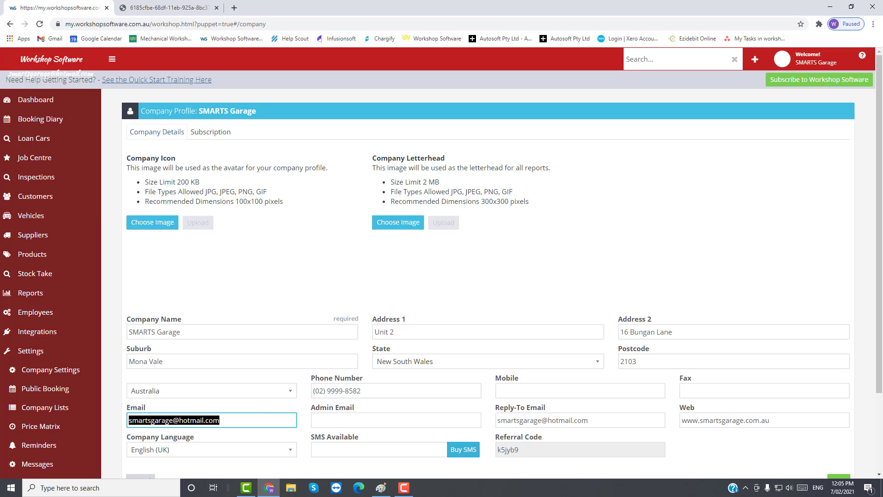
click(505, 419)
drag(506, 419, 599, 423)
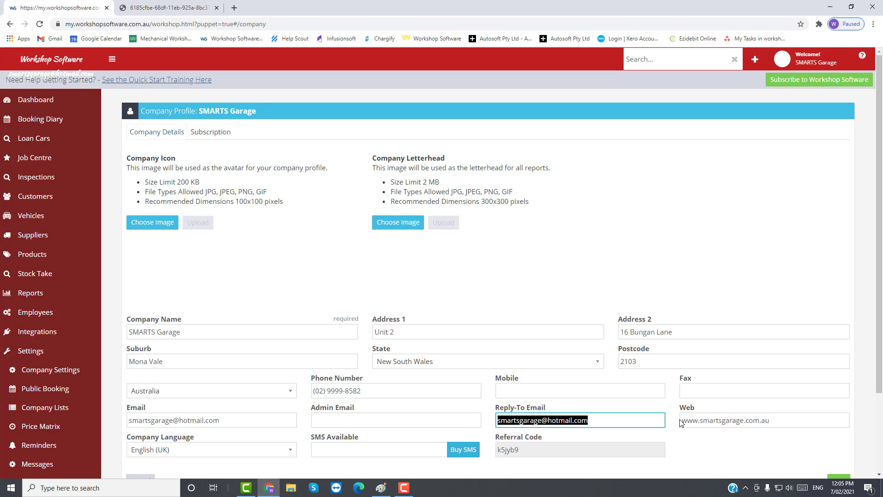
drag(682, 420, 783, 425)
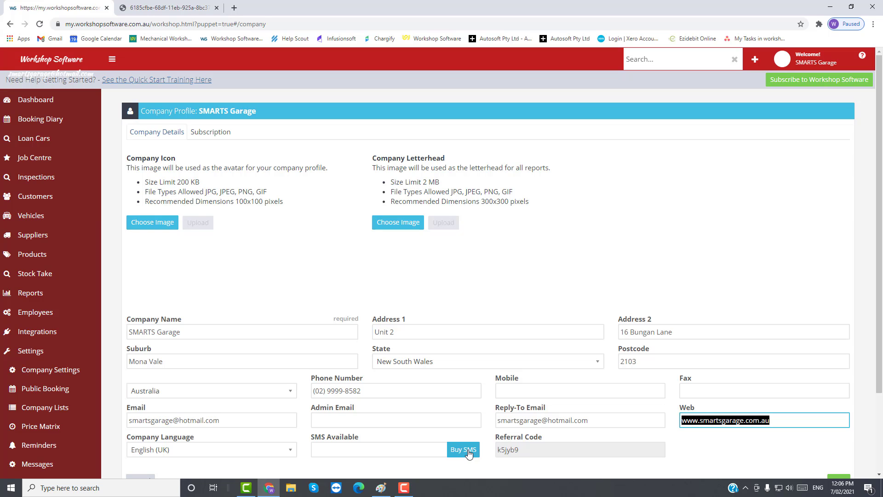
click(356, 446)
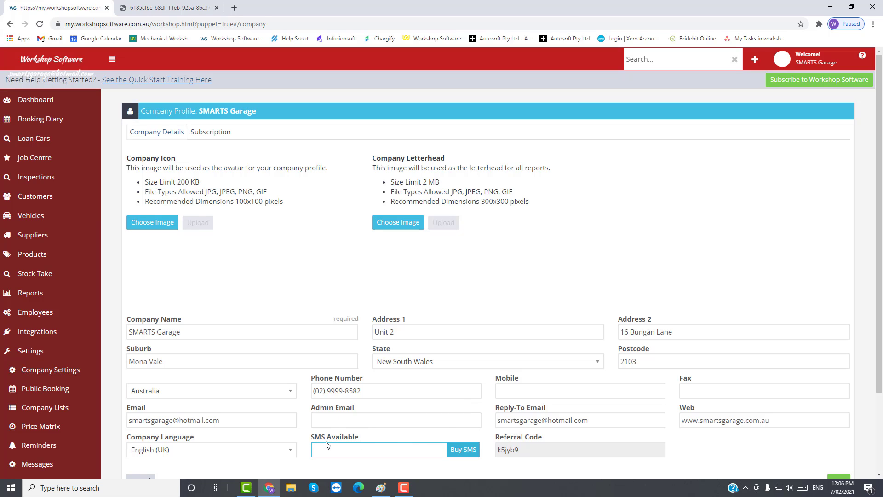
- Open the SMS purchase dialog, enter 500 texts and agree to purchase, then cancel it
click(471, 453)
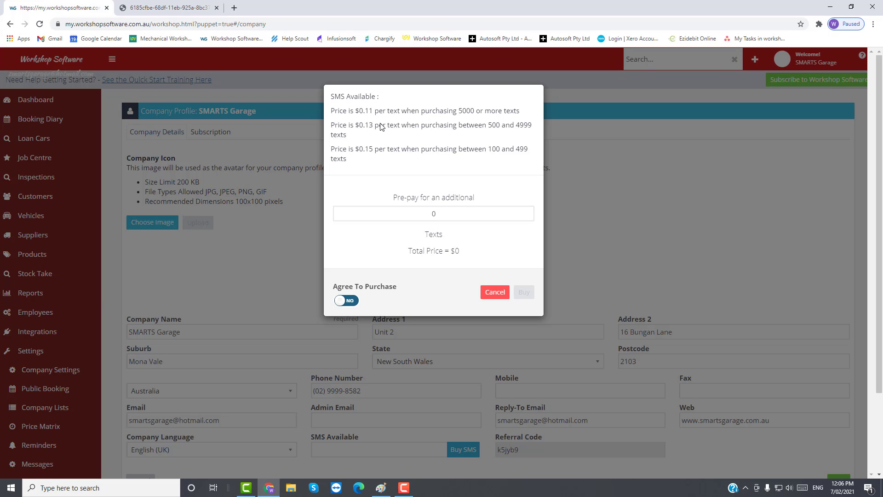
double_click(432, 213)
text(499)
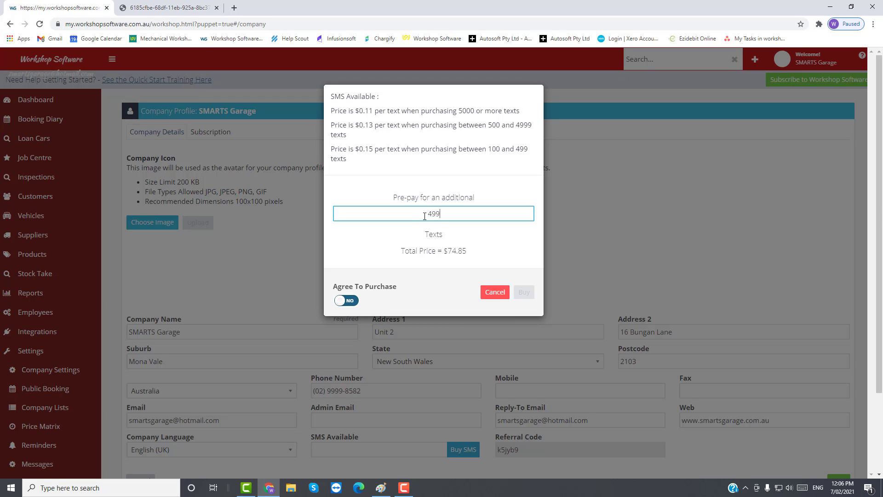
drag(430, 213, 442, 213)
text(500)
click(349, 301)
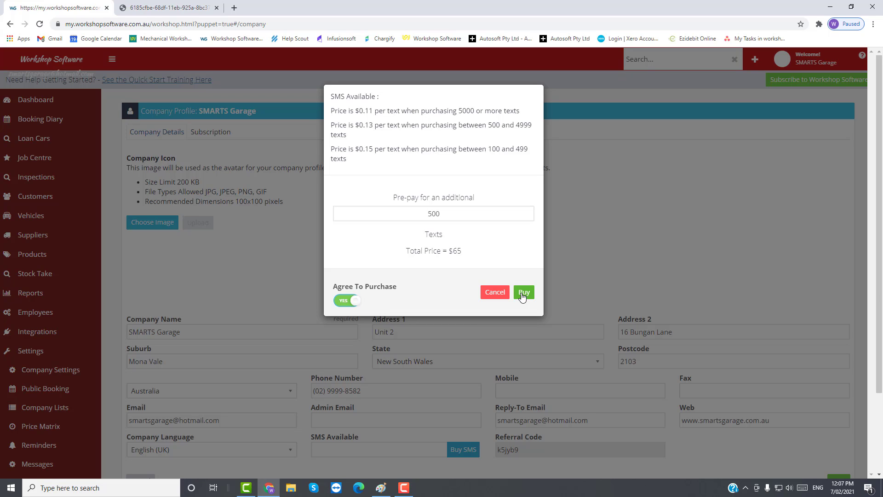
click(490, 294)
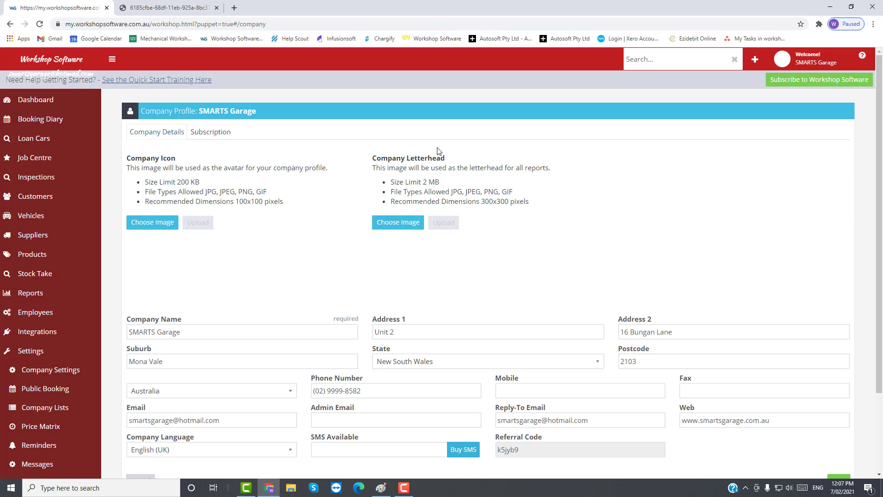
- Choose Smarts Logo V1 from the Desktop as the company letterhead and upload it
click(399, 223)
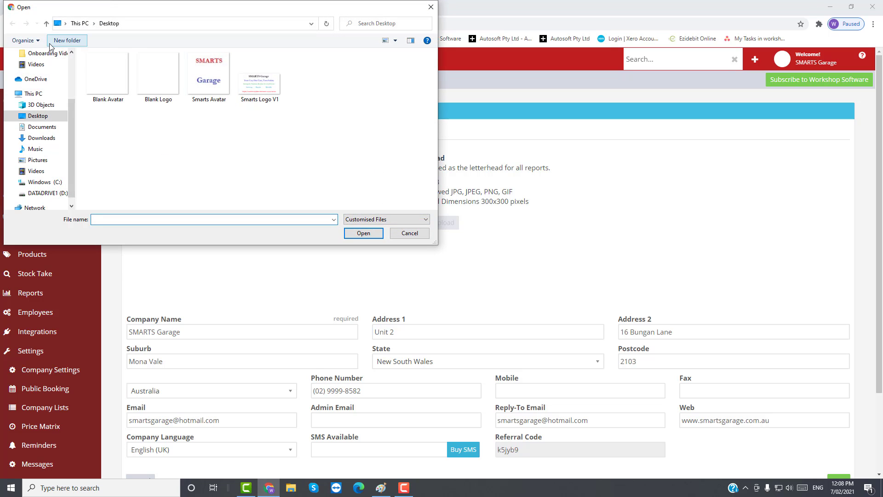
click(265, 85)
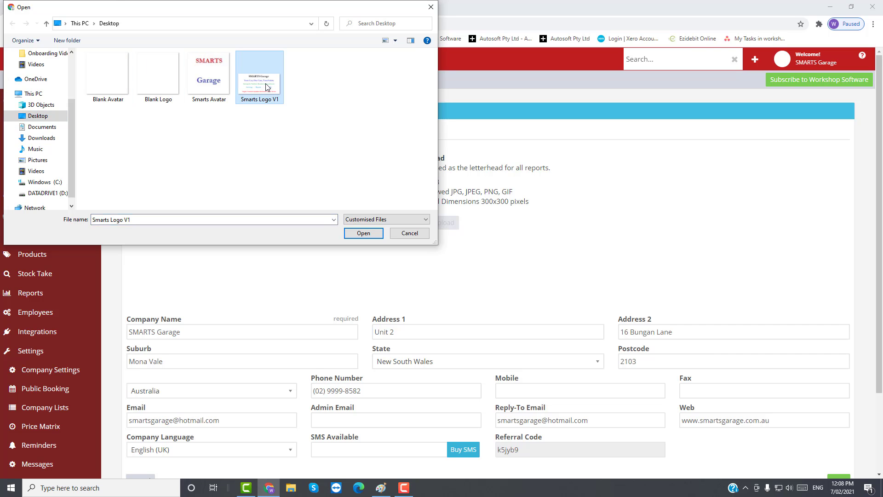
click(363, 233)
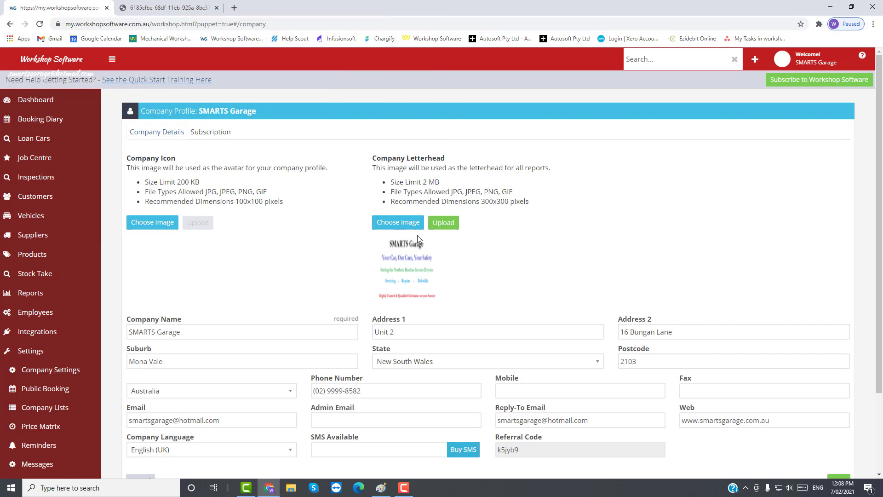
click(448, 225)
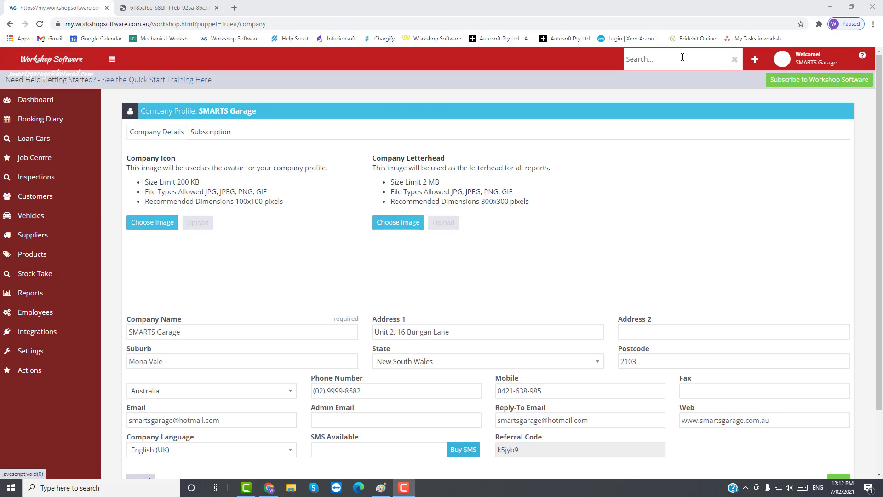
- Choose Smarts Avatar from the Desktop as the company icon, upload it, and save the profile
click(155, 225)
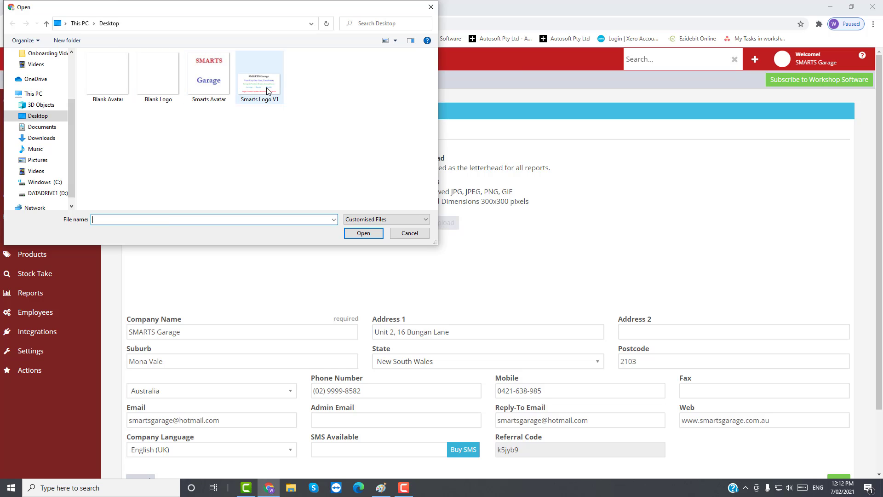
click(209, 76)
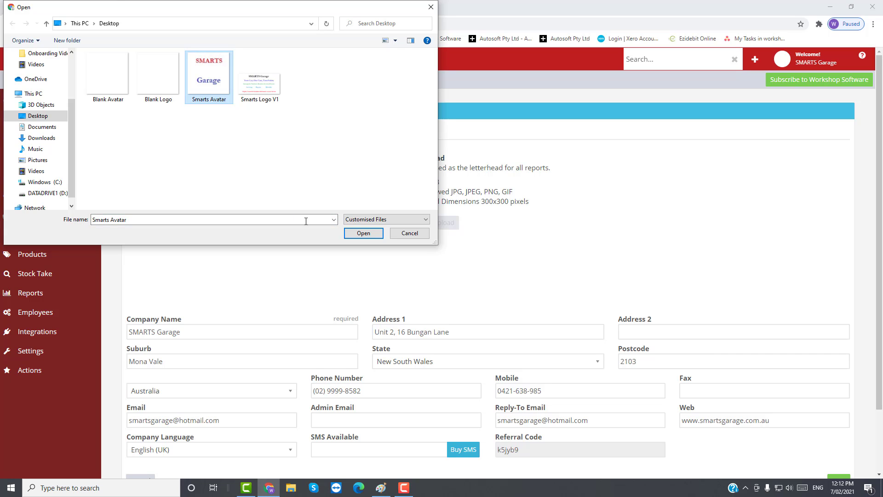
click(363, 233)
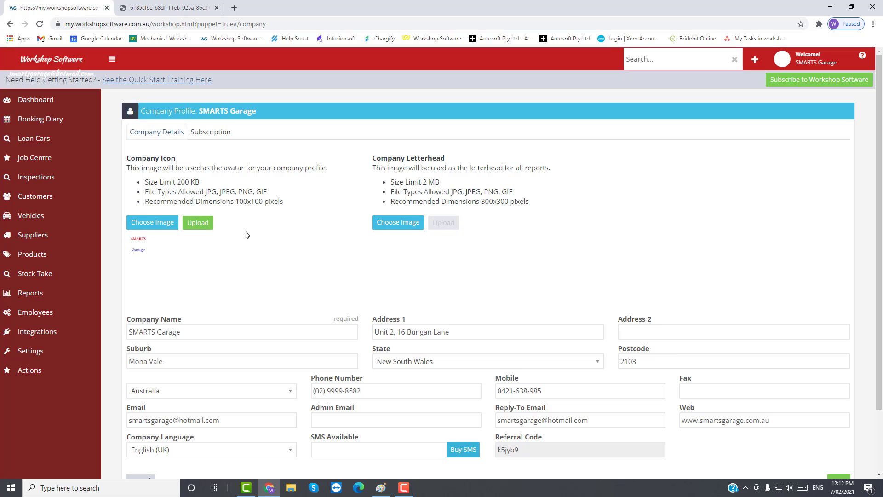
click(198, 226)
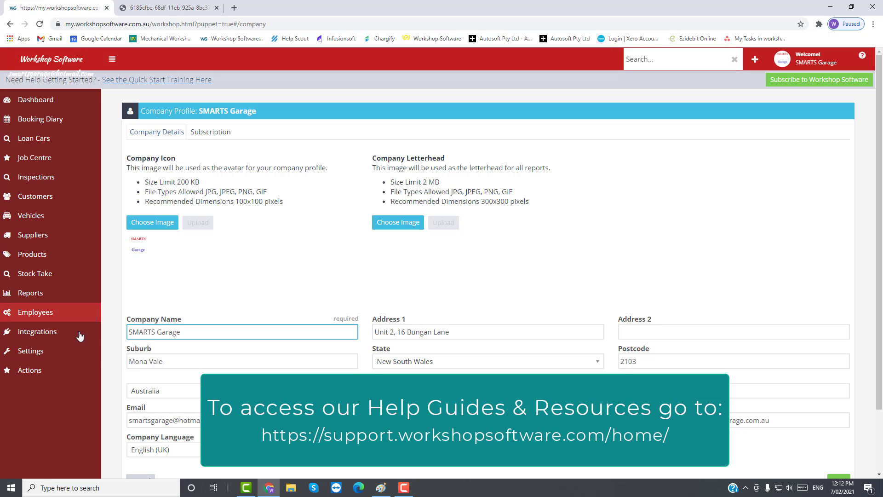
scroll(782, 313, down, 3)
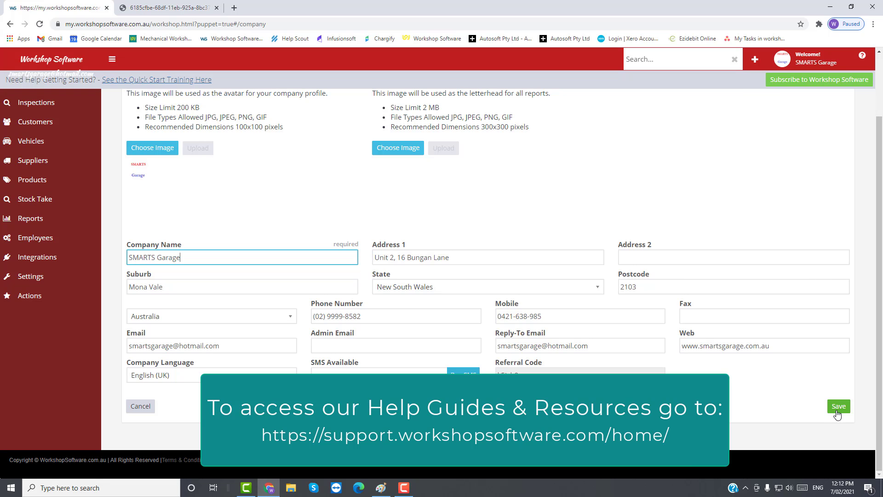
click(838, 407)
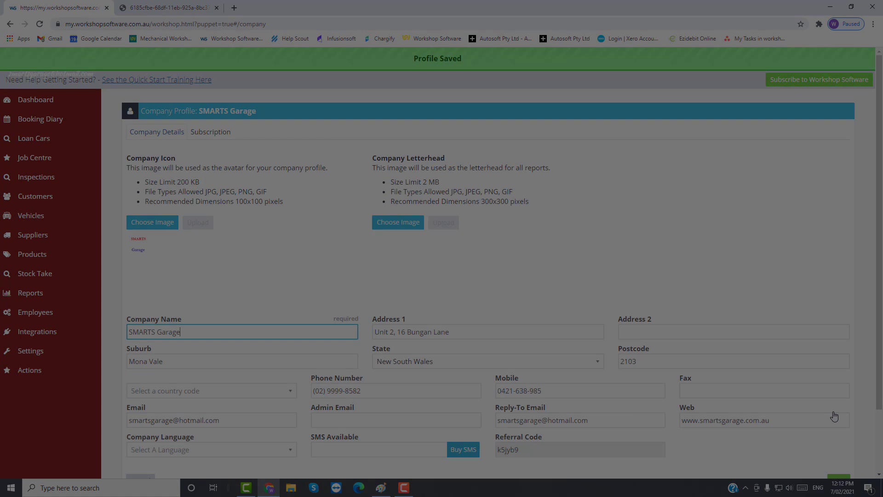